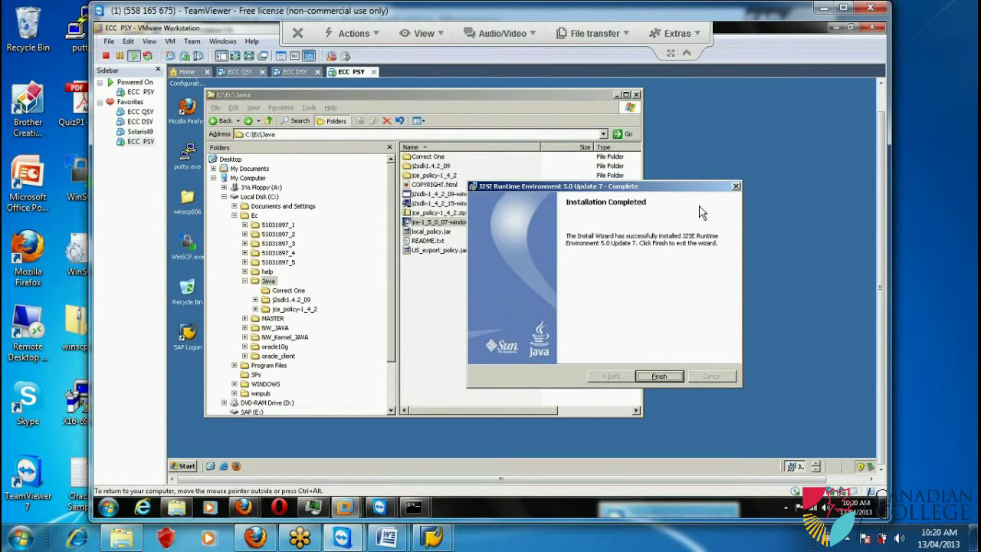
Close the completed J2SE Runtime Environment installer and switch to Word to review the SAP Installation prerequisites
left_click(664, 375)
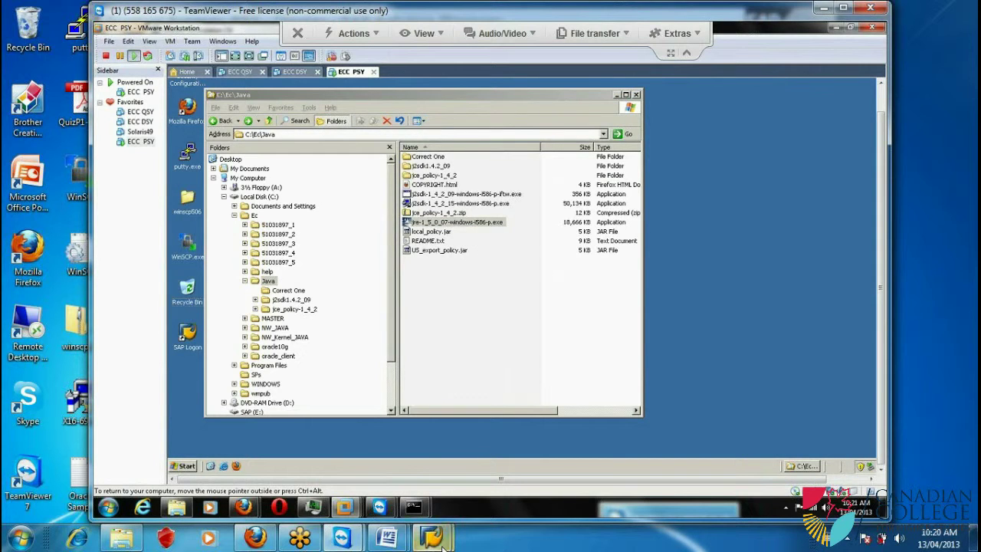
mouse_move(391, 538)
left_click(416, 459)
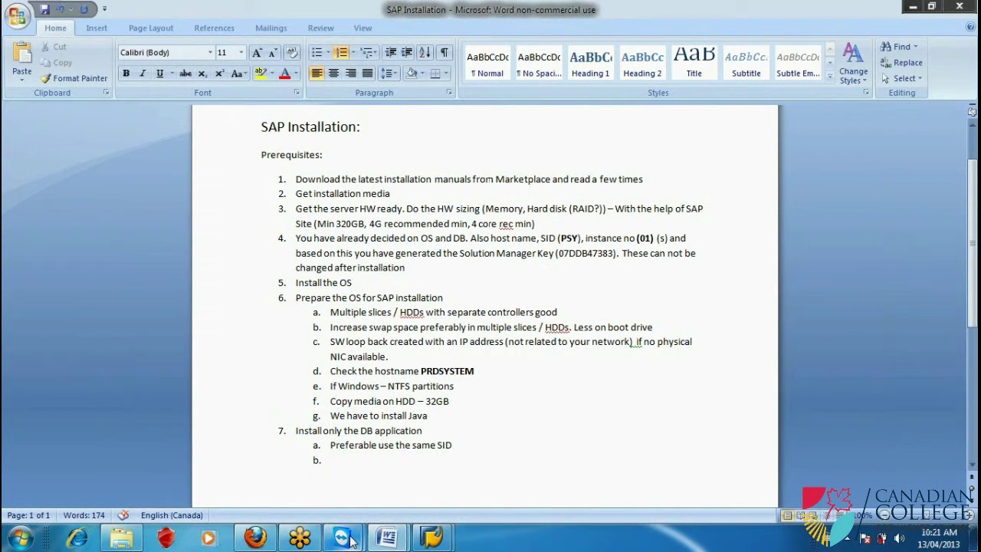
mouse_move(342, 538)
left_click(564, 363)
left_click(431, 446)
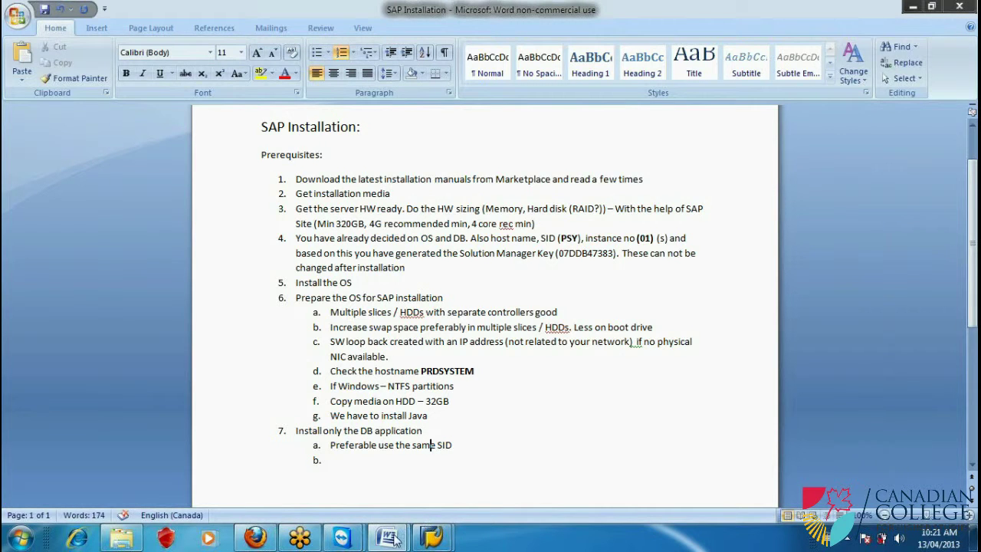
Switch back to the TeamViewer remote session and open the folder C:\Ec\oracle10g\51031678\NT\I386
mouse_move(351, 539)
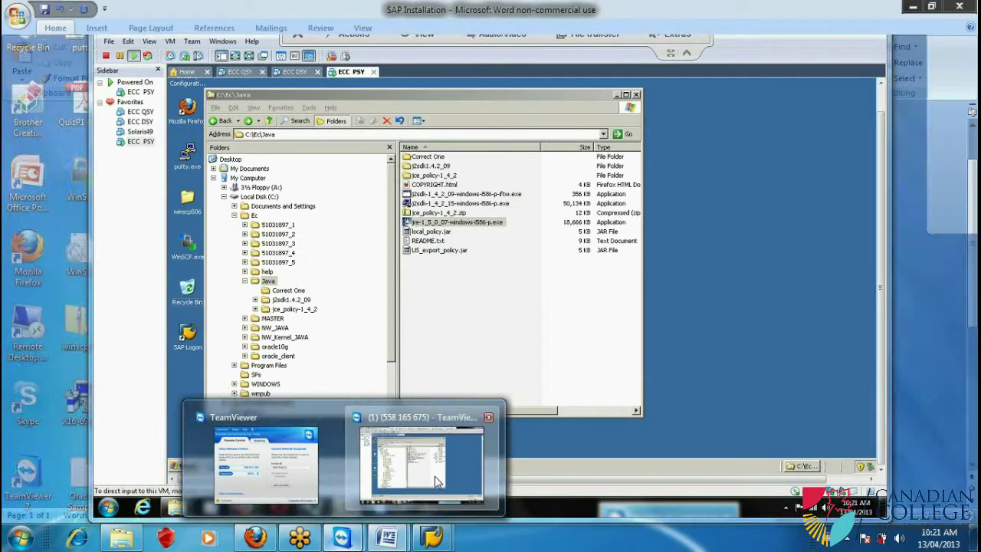
left_click(435, 476)
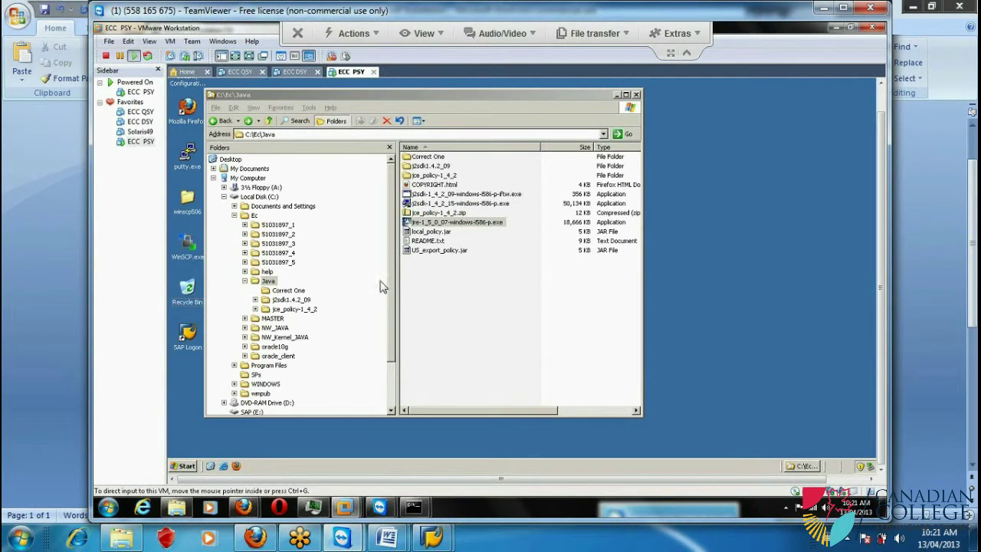
double_click(280, 349)
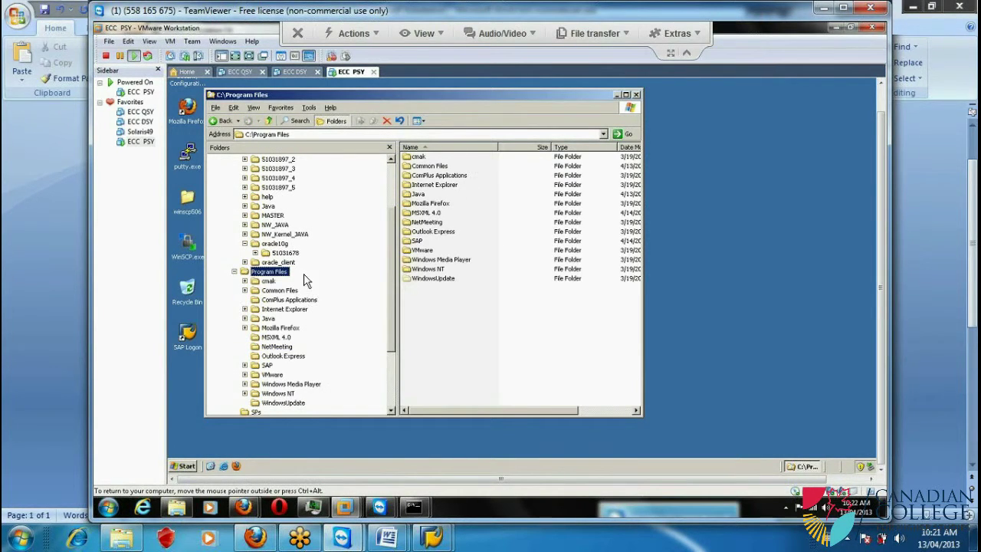
left_click(235, 272)
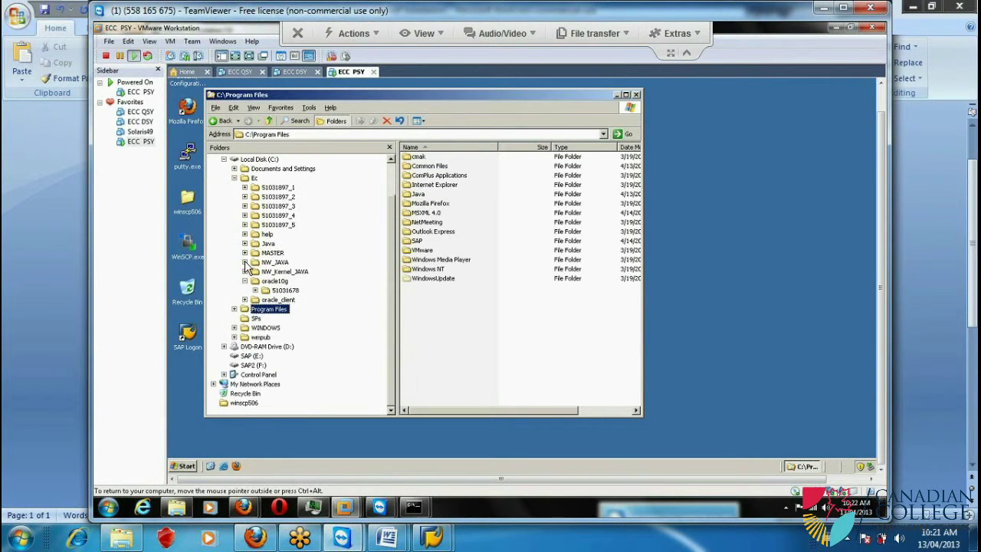
left_click(278, 281)
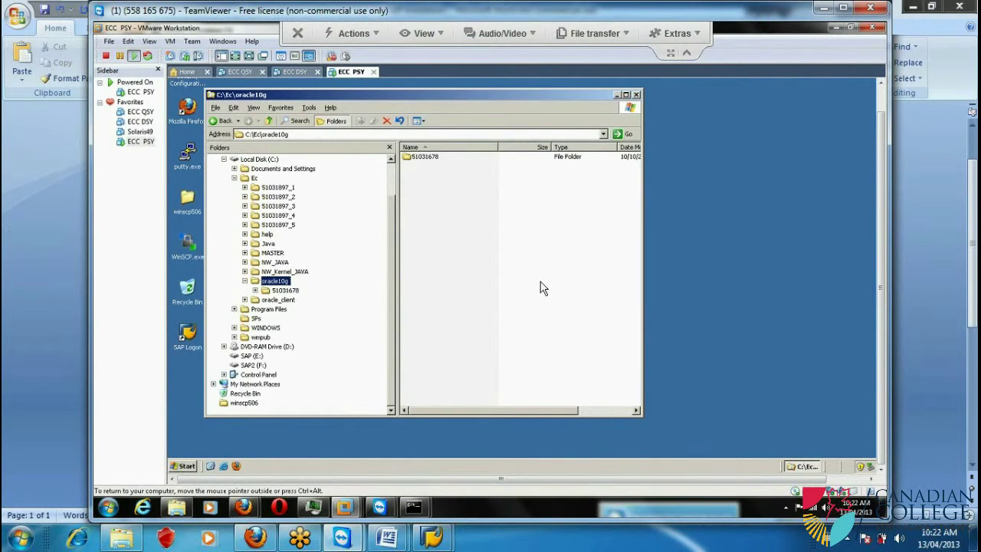
left_click(291, 290)
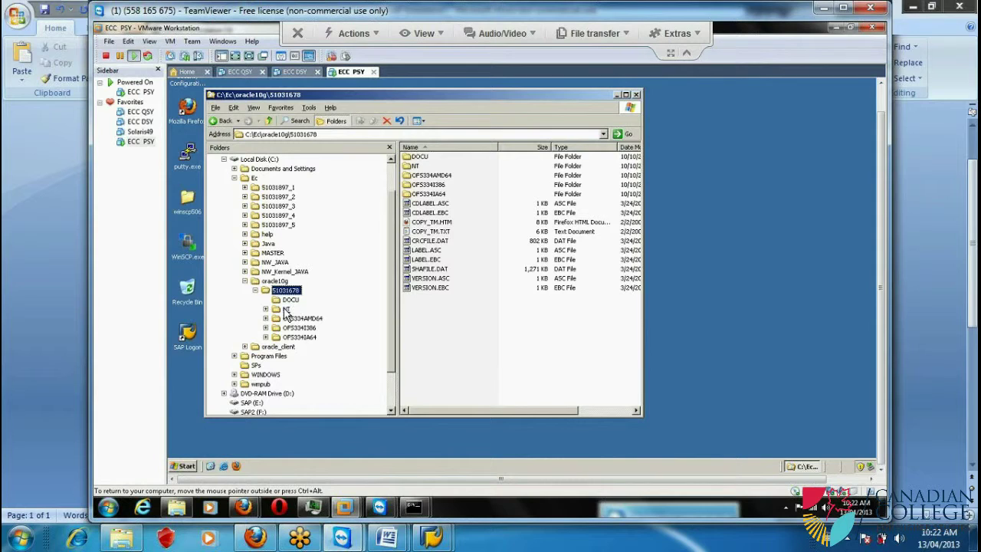
double_click(285, 310)
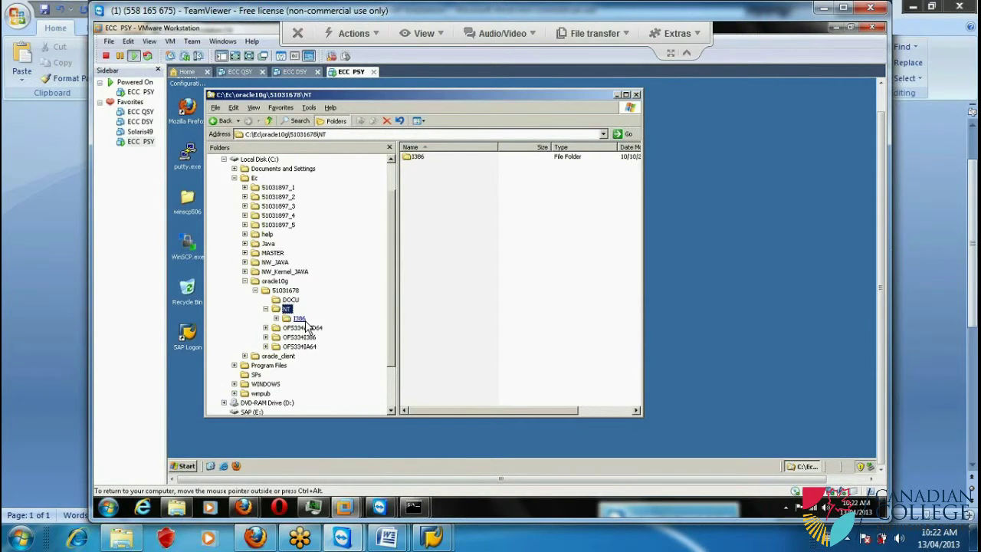
double_click(302, 320)
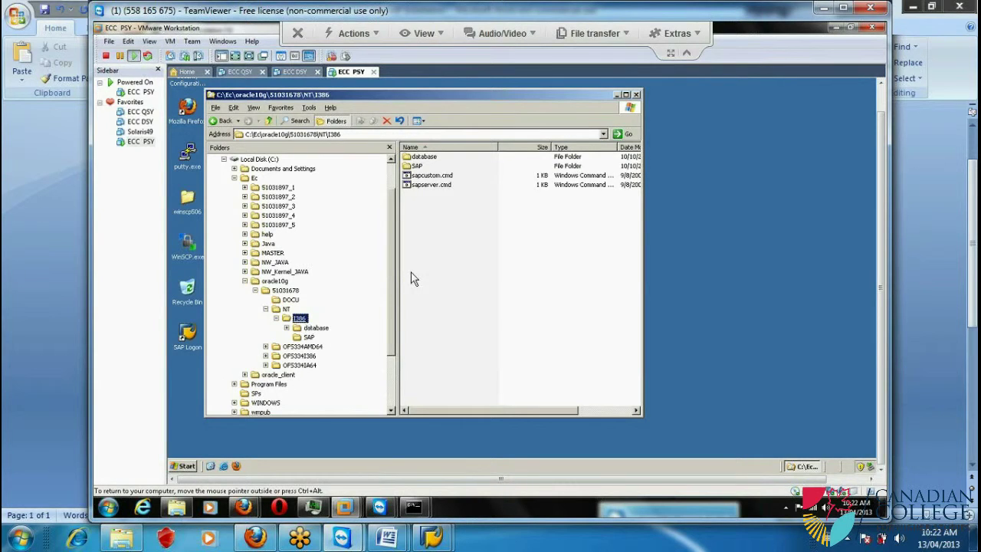
Run sapserver.cmd from the I386 folder and move its console window clear of the file explorer
left_click(430, 187)
left_click(464, 188)
double_click(432, 186)
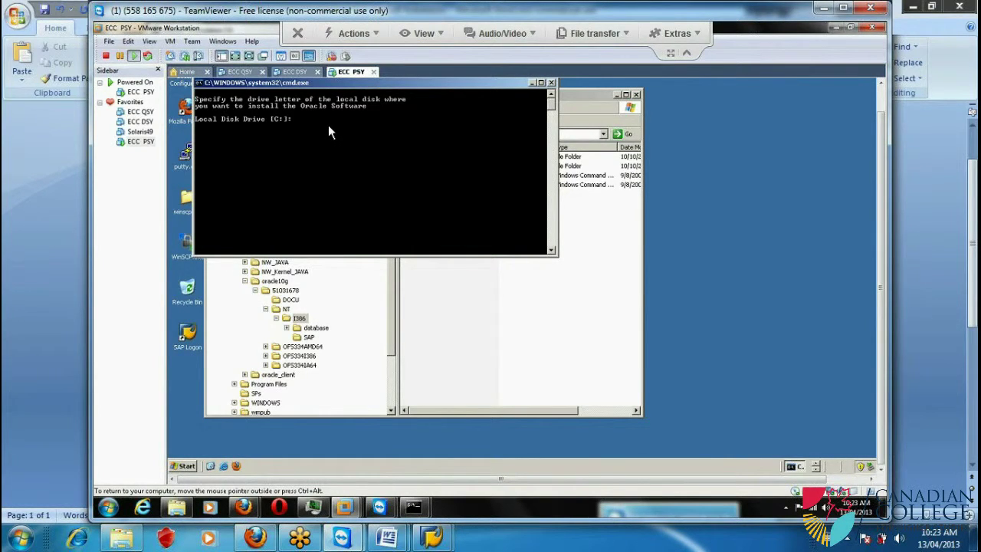
left_click_drag(358, 83, 764, 131)
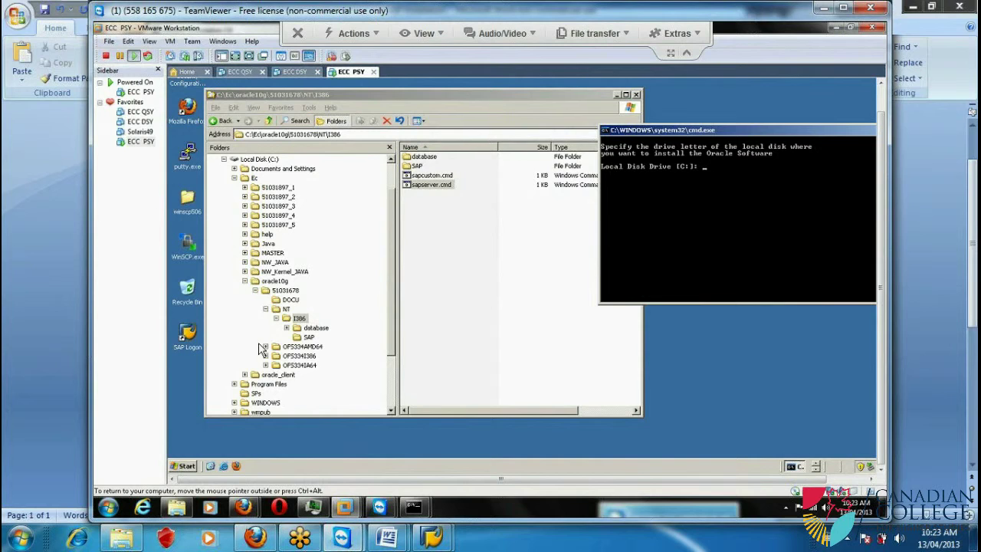
Check the properties of the SAP (E:) drive, then return to the waiting Oracle setup console
left_click(393, 404)
left_click(394, 405)
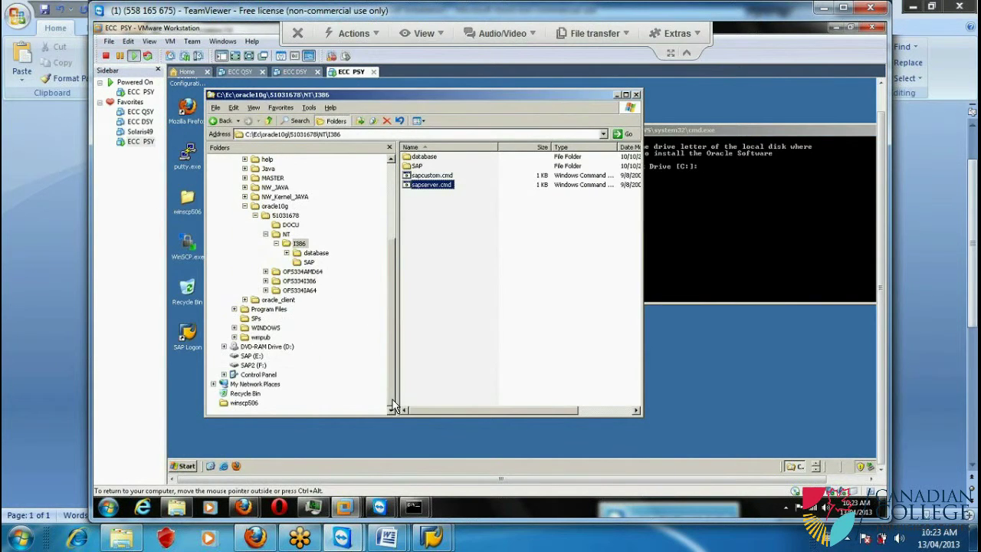
left_click(253, 357)
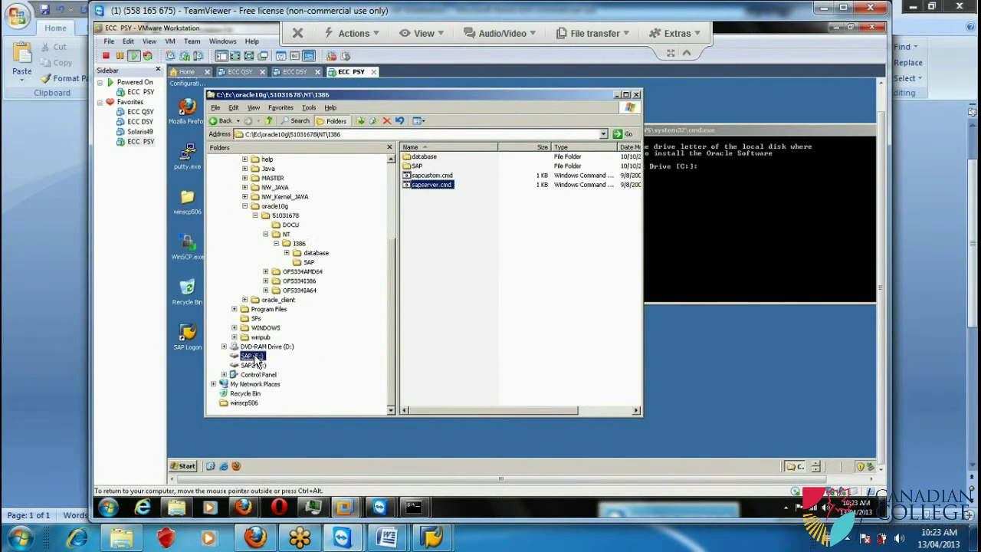
right_click(258, 355)
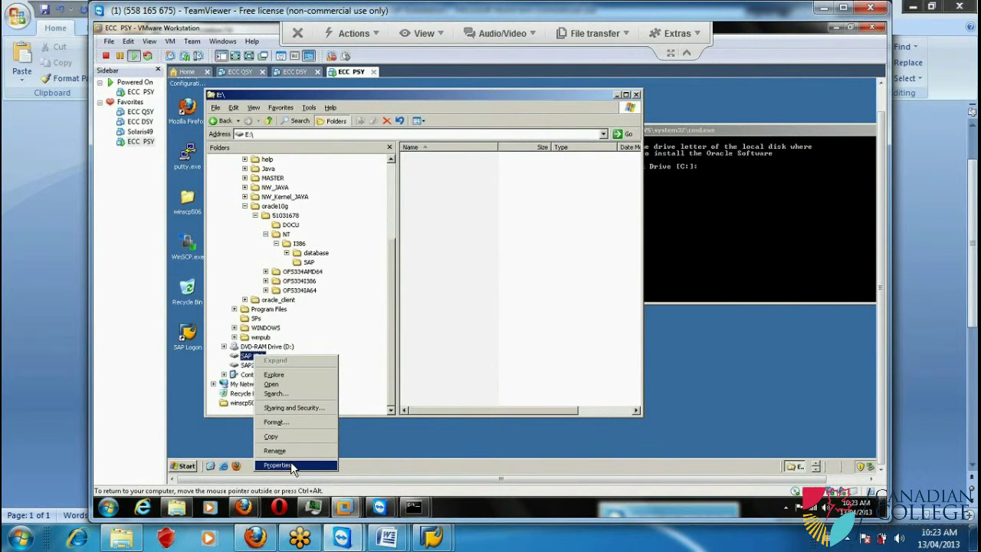
left_click(291, 462)
left_click(364, 370)
left_click(739, 181)
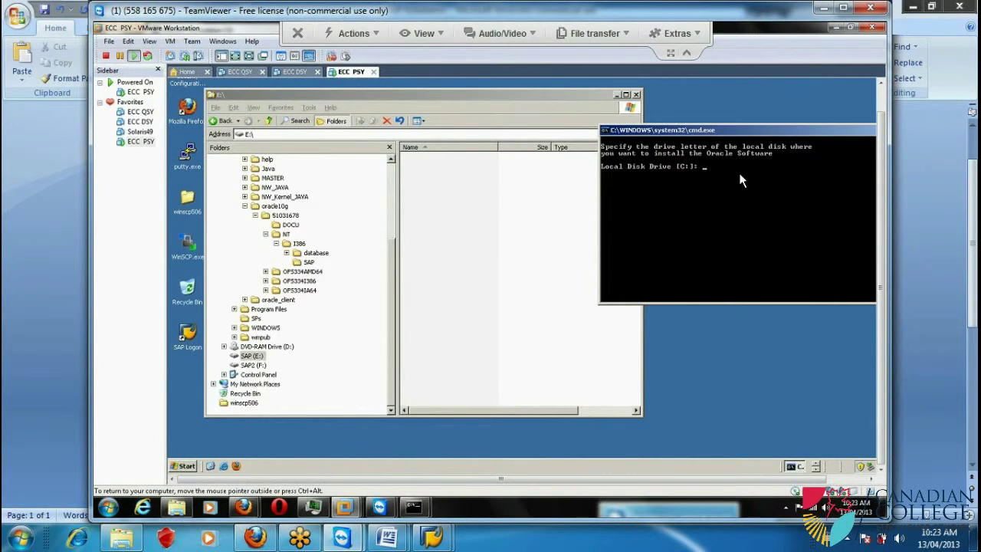
Enter e: as the Oracle software's local disk drive and PSY as the SID, and start the Oracle Database 10g installation
type("e:")
key("Return")
left_click_drag(765, 127, 516, 113)
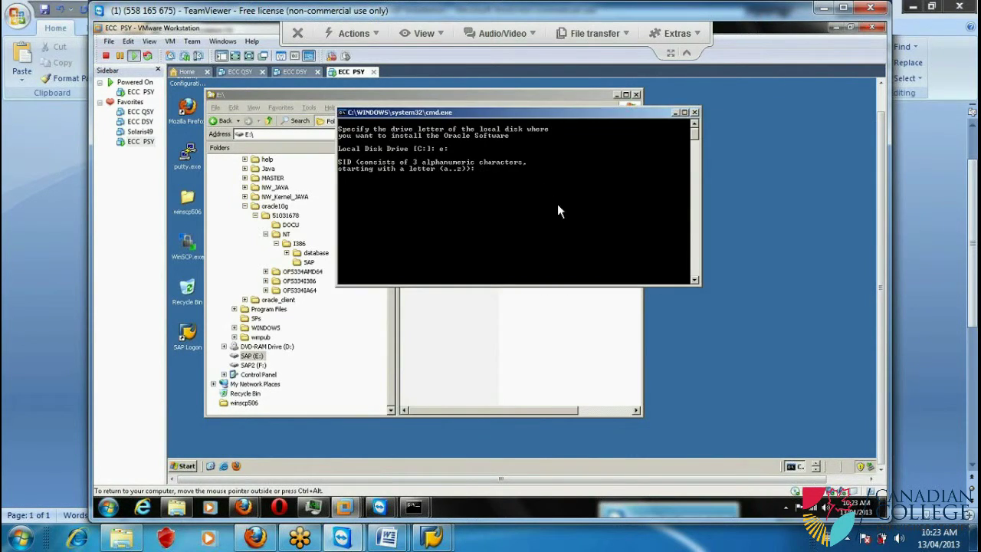
left_click(685, 113)
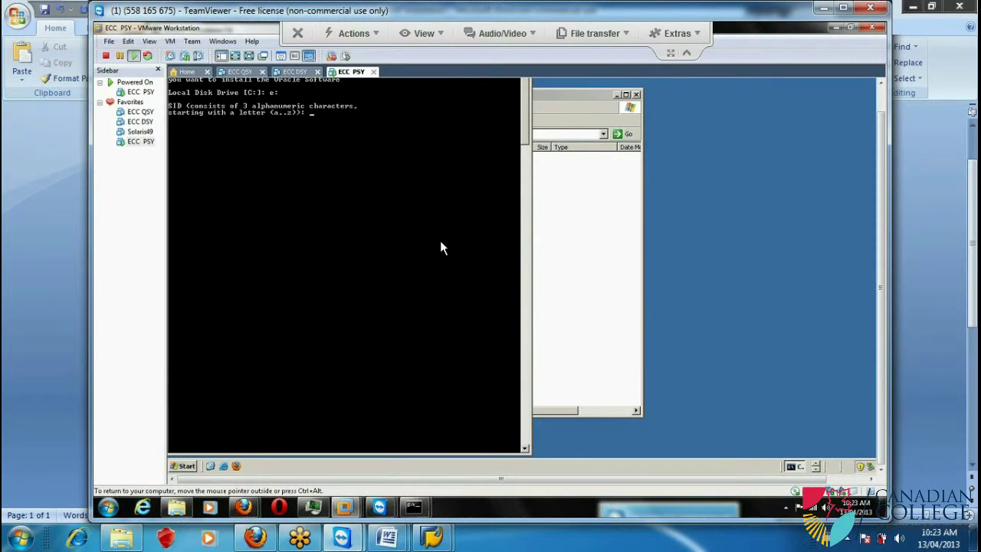
type("PSY")
key("Return")
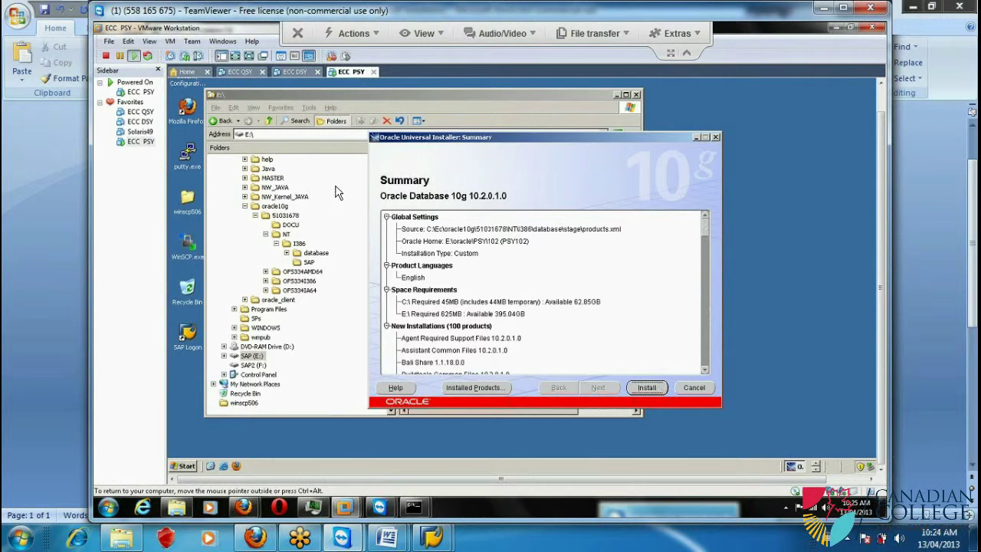
left_click(648, 388)
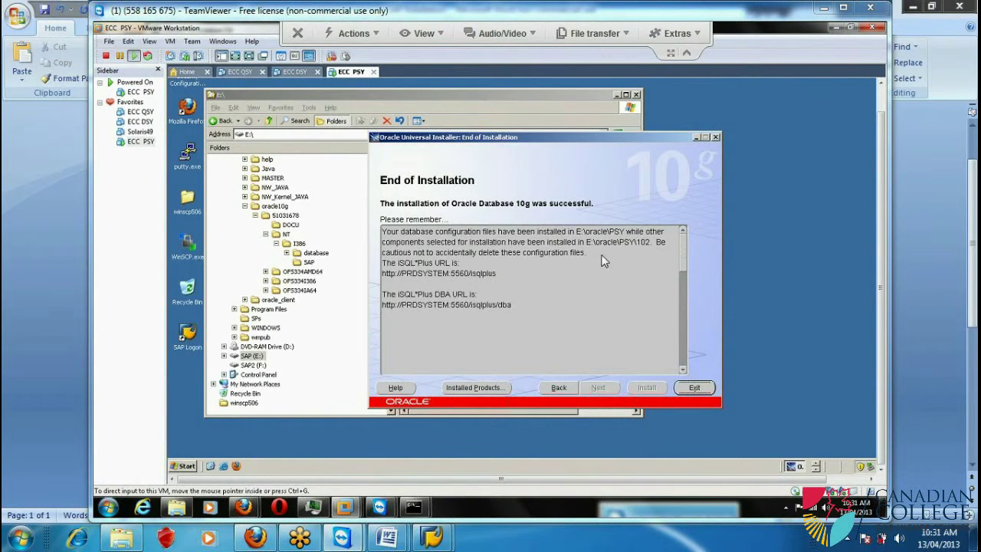
View the inventory of installed Oracle products, close it, and exit the Oracle Universal Installer
left_click(489, 390)
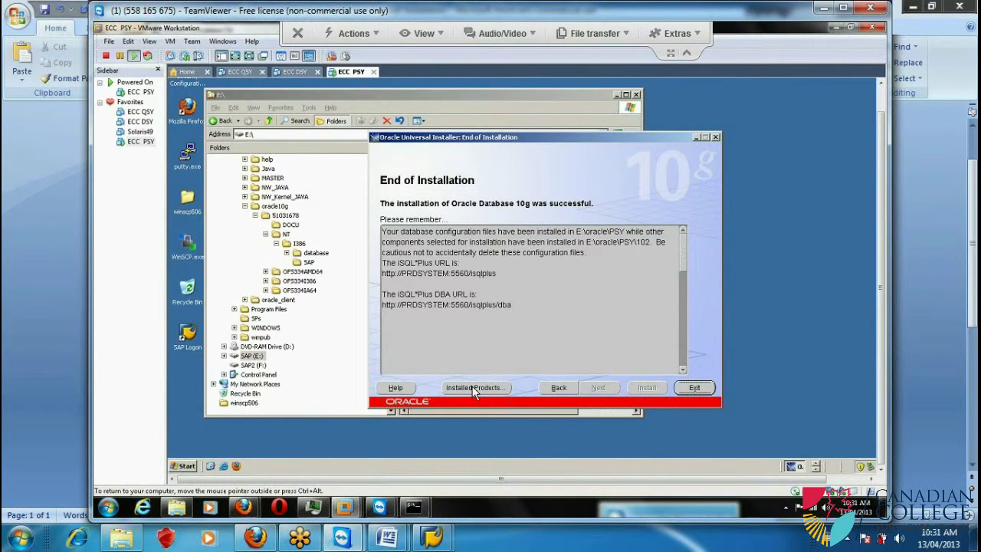
left_click(476, 390)
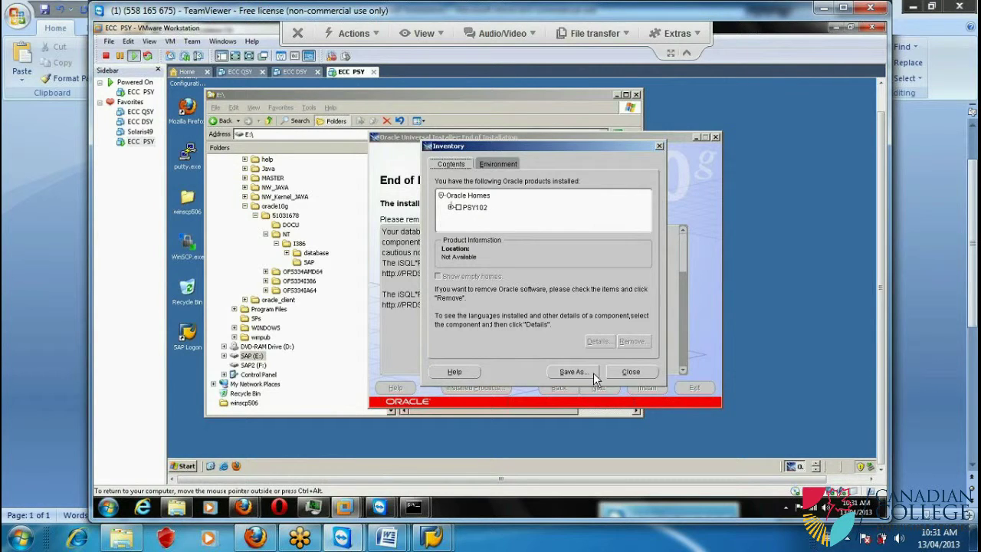
left_click(628, 372)
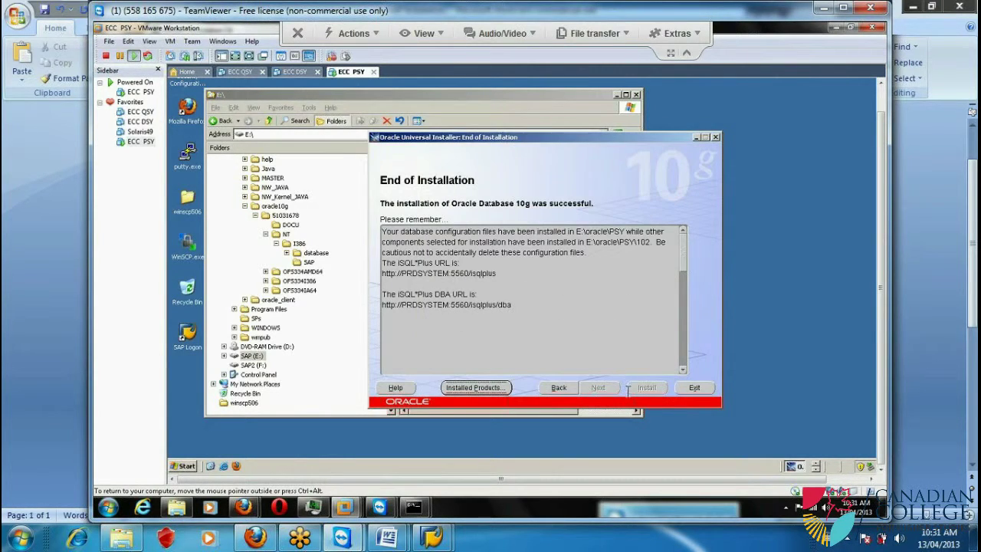
left_click(689, 387)
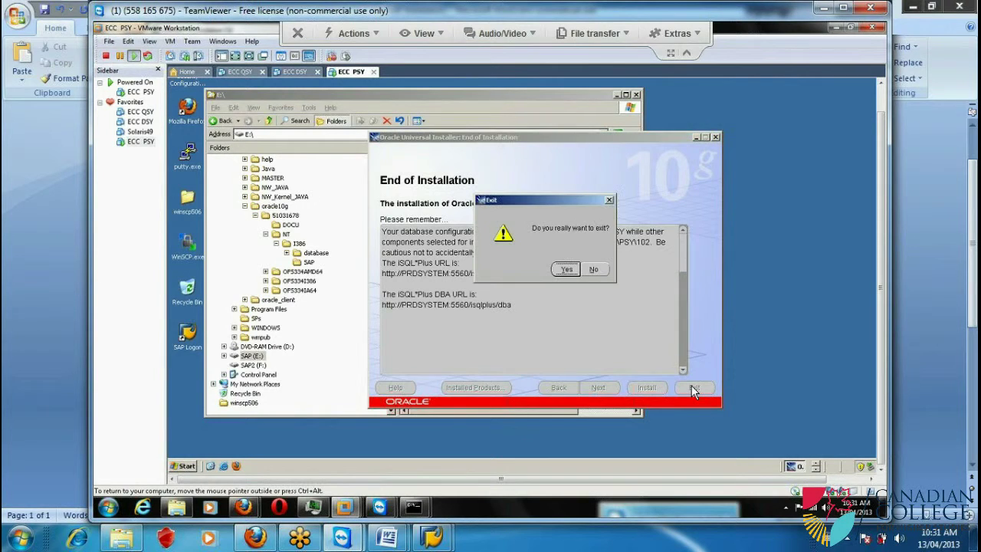
left_click(564, 273)
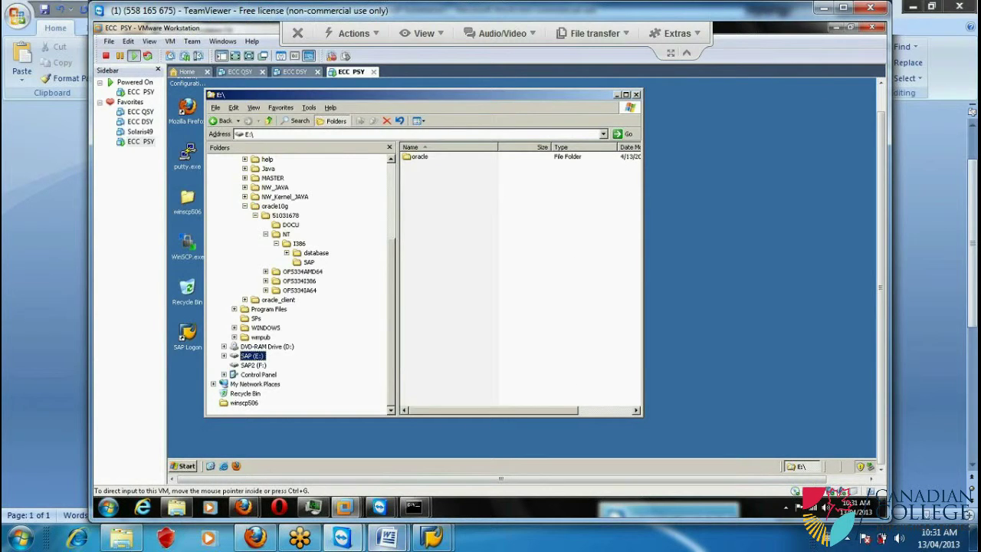
Switch to the Word notes and add sub-item b under item 7: "Install the application and apply patches after that"
mouse_move(391, 530)
left_click(400, 483)
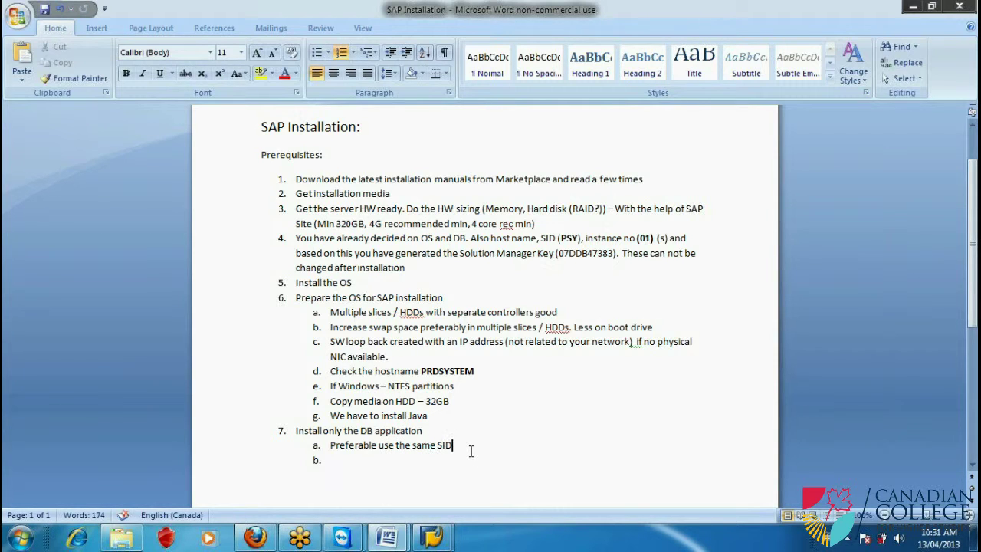
key("Return")
type("Install the ")
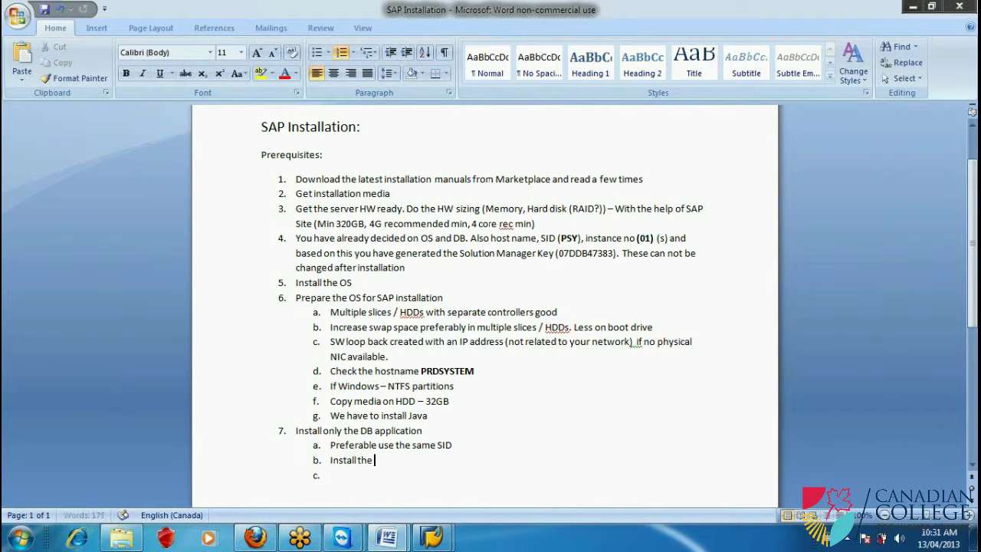
type("application and")
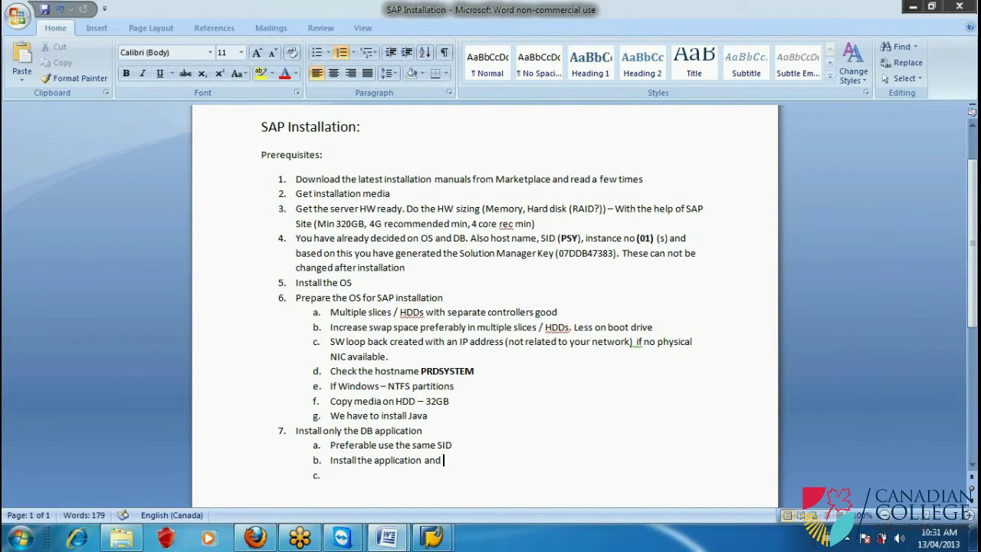
type(" apply patches after")
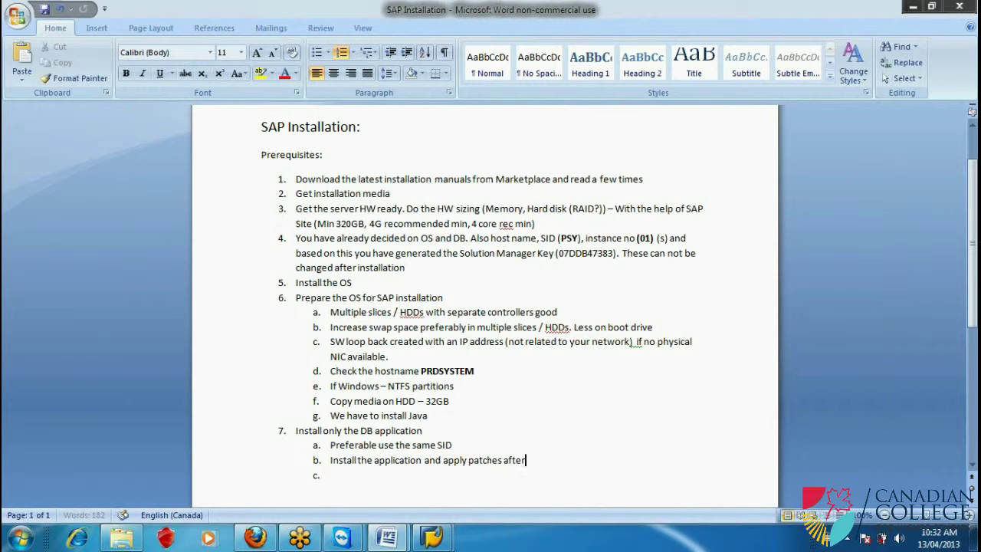
type(" that")
Promote the empty sub-item below to main list item 8 and enter "Install Central Instance – sapinst"
left_click(449, 488)
key("shift+Tab")
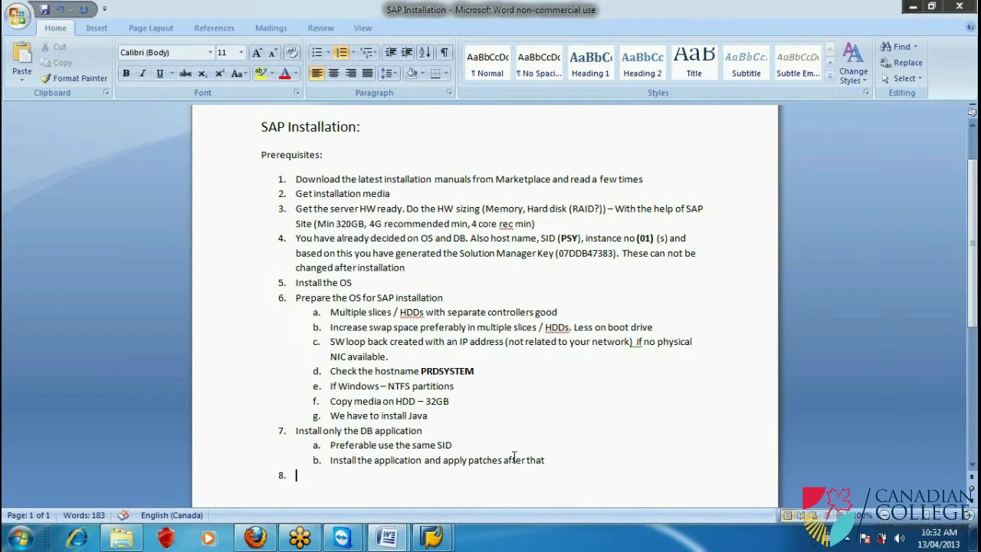
type("Install Central ")
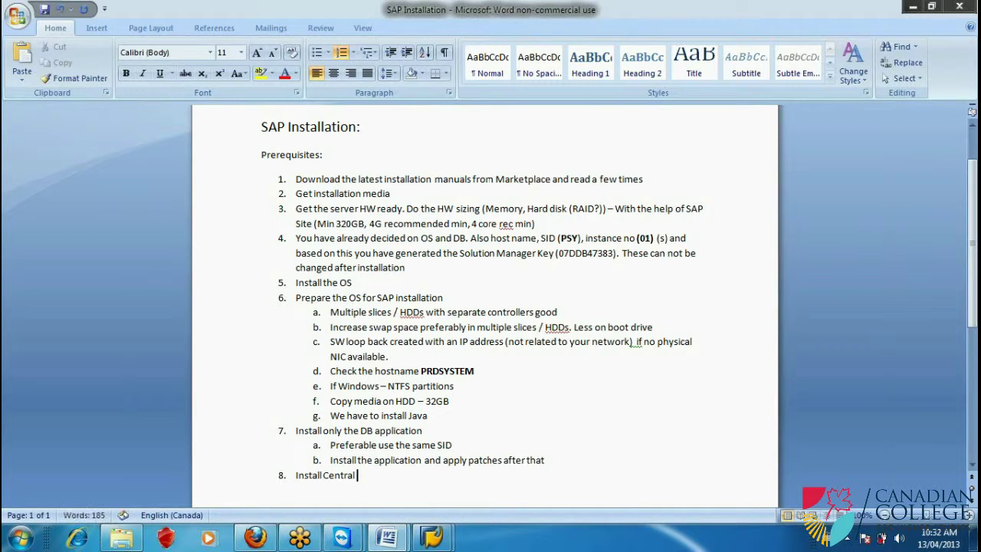
type("Instance")
type("-")
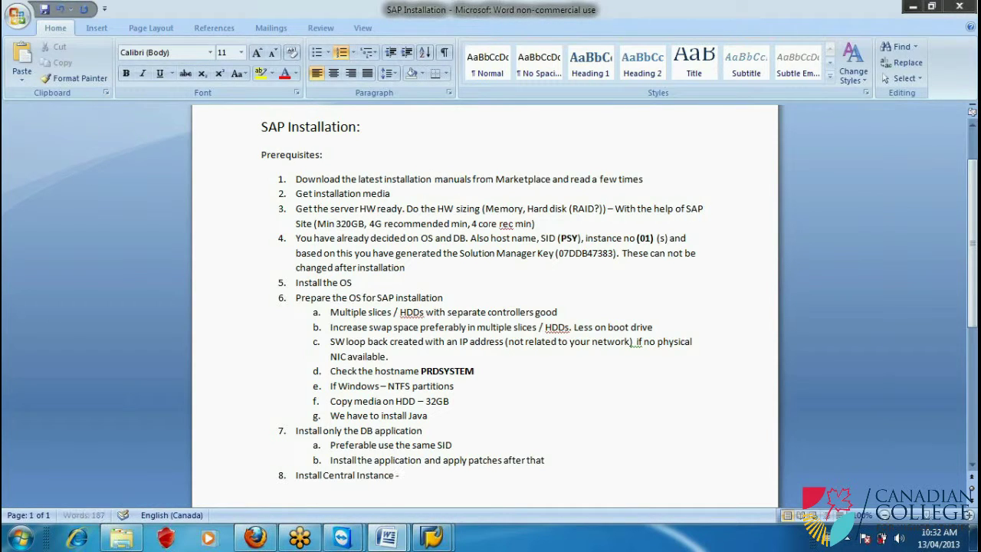
type(" sapinst")
Add a sub-item reading "Where to install" under item 8 of the SAP installation notes
key("Return")
key("Tab")
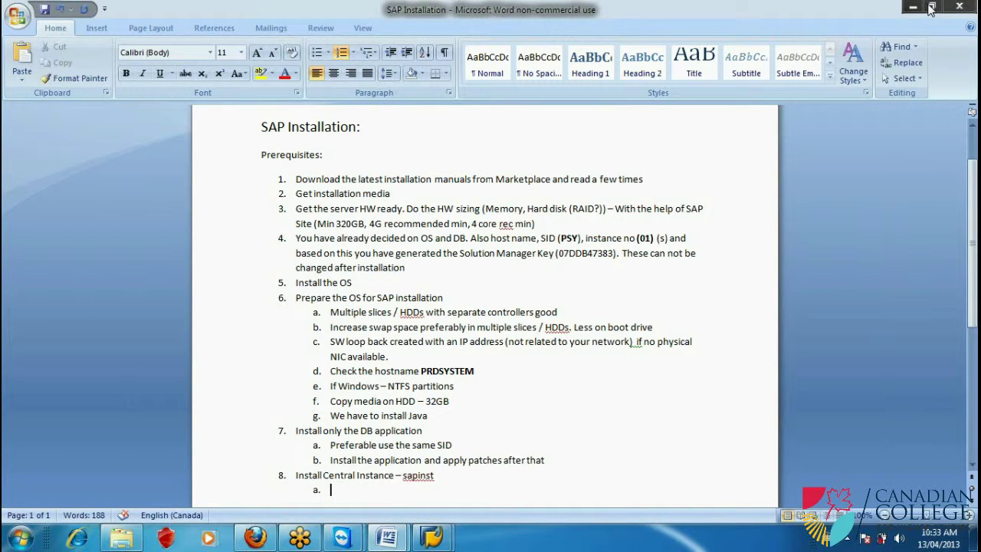
type("Whare")
key("BackSpace")
key("BackSpace")
key("BackSpace")
type("ere")
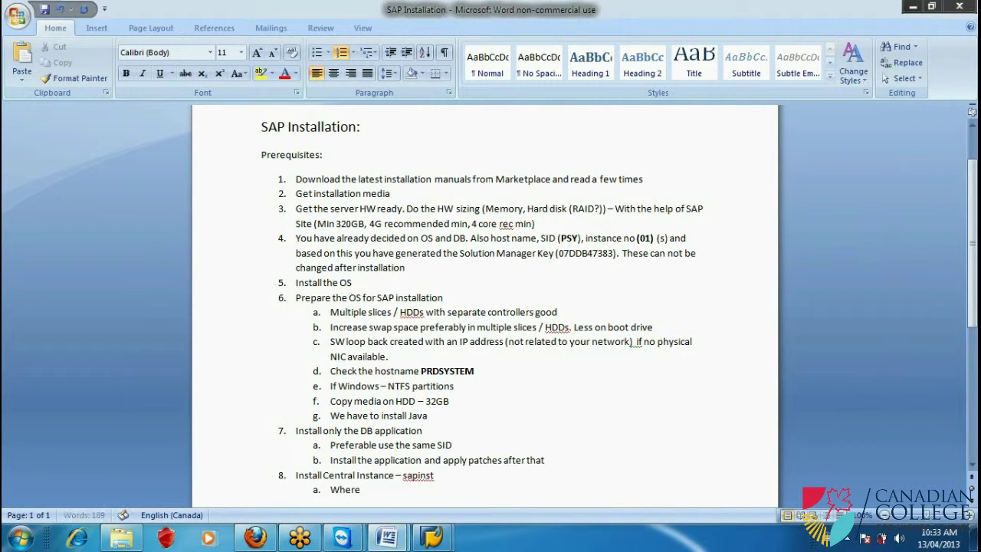
key("Return")
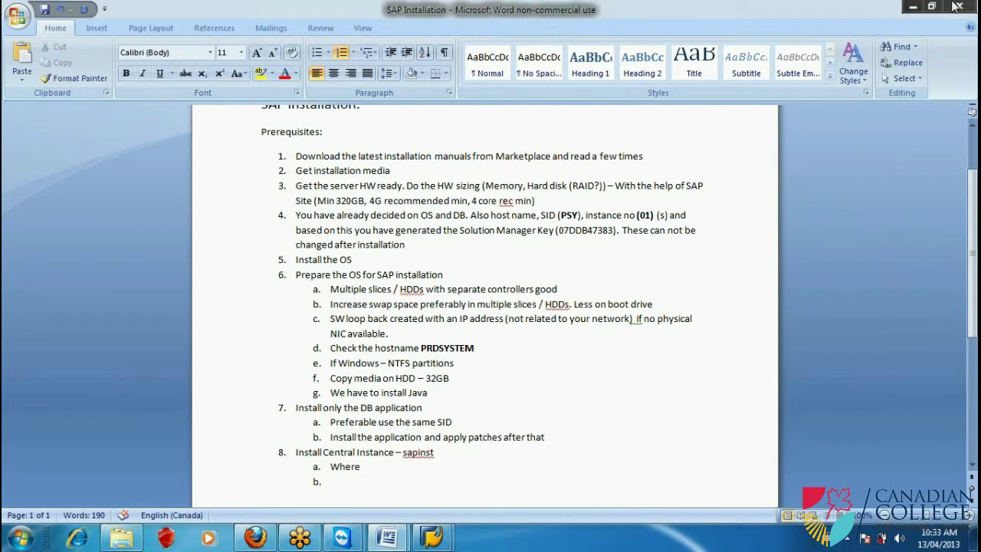
left_click(397, 464)
type("to install")
Insert the sub-items "SID" and "SLD" above "Where to install" under item 8
left_click(330, 465)
key("Return")
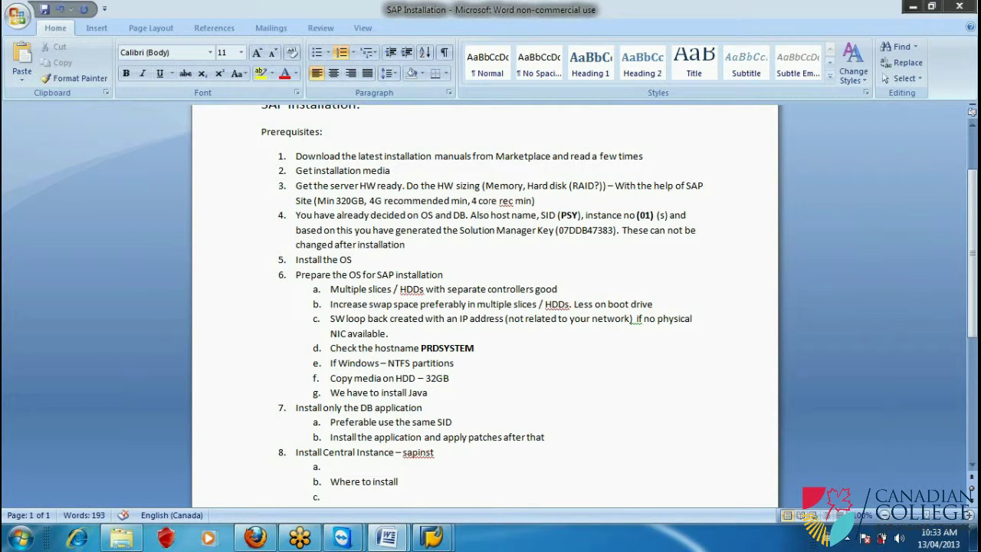
type("SID")
key("Return")
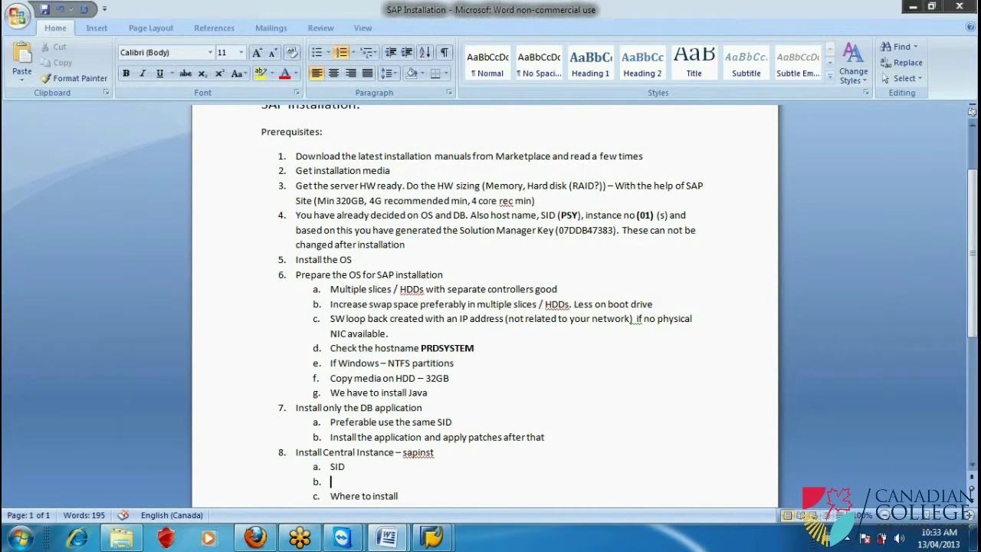
type("SLD")
Insert "What components" as the first sub-item under item 8, above "SID"
key("Up")
key("Return")
key("Up")
key("Return")
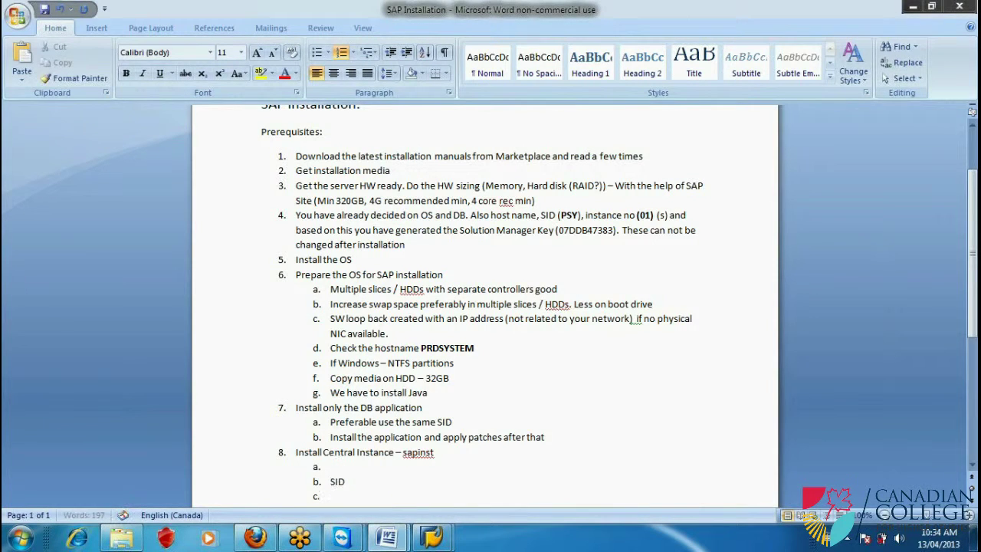
type("What components")
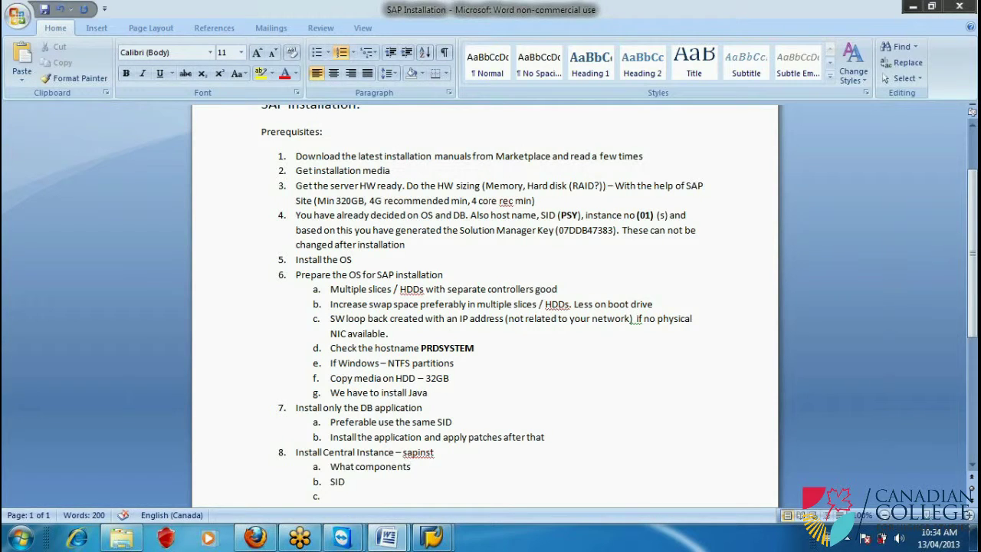
Complete the "What components" sub-item with a question mark and the text "EP, PI, MDM, BI"
type("É")
key("BackSpace")
left_click(827, 536)
left_click(851, 463)
type("?")
left_click(391, 496)
left_click(454, 462)
type("EP, PI, MDM, BI")
Switch to the ECC PSY machine in the TeamViewer session and run sapinst.exe from C:\Ec\MASTER\IM_WINDOWS_I386
mouse_move(342, 539)
left_click(421, 469)
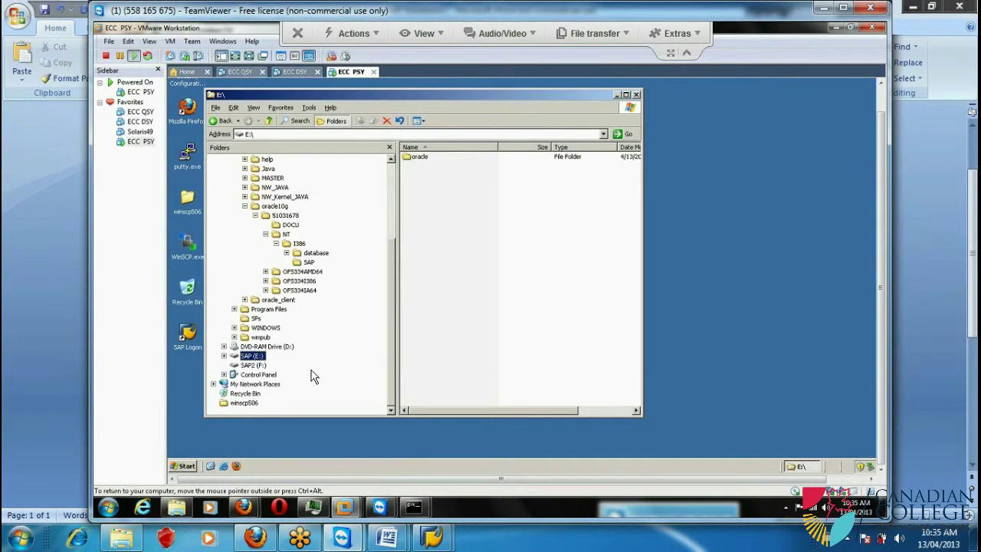
left_click(245, 207)
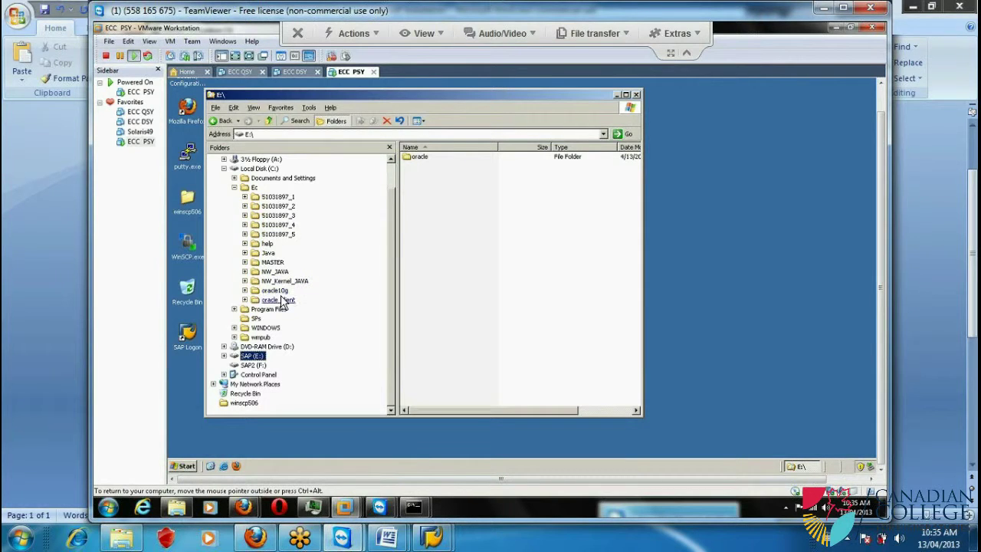
left_click(274, 263)
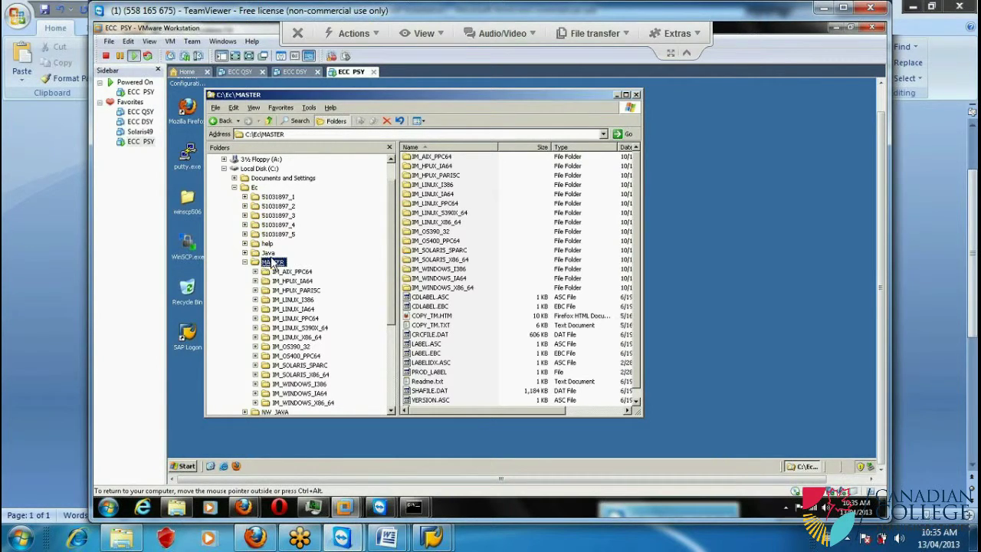
left_click(417, 271)
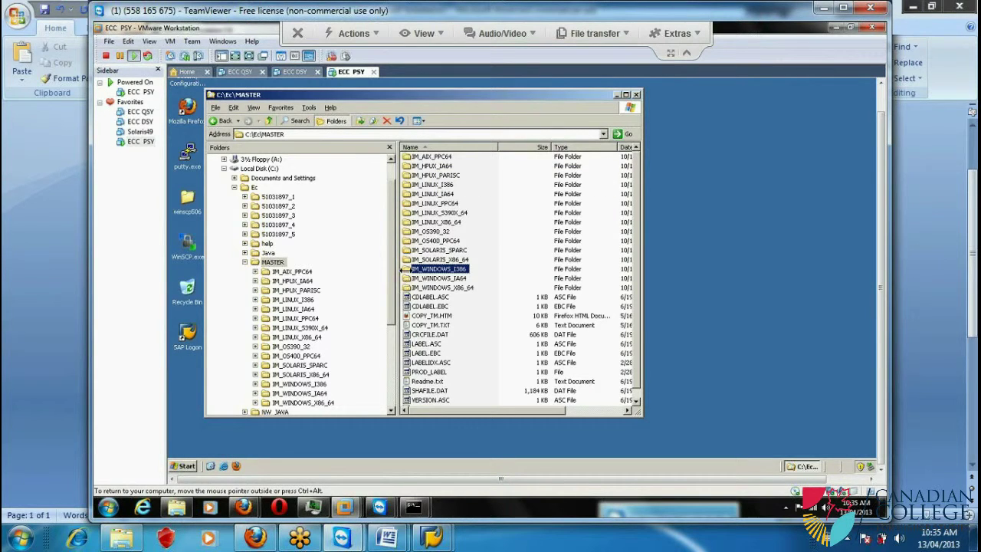
double_click(414, 269)
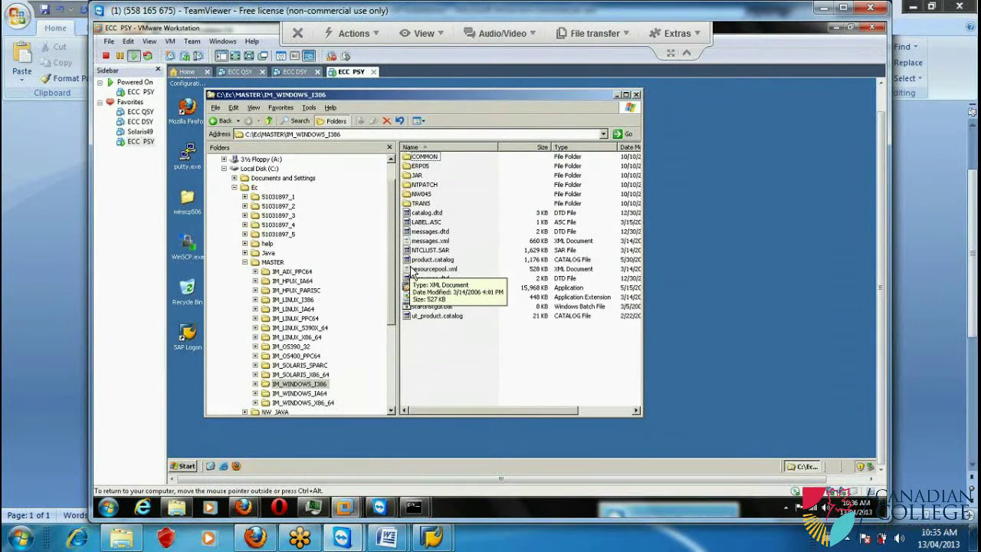
left_click(426, 290)
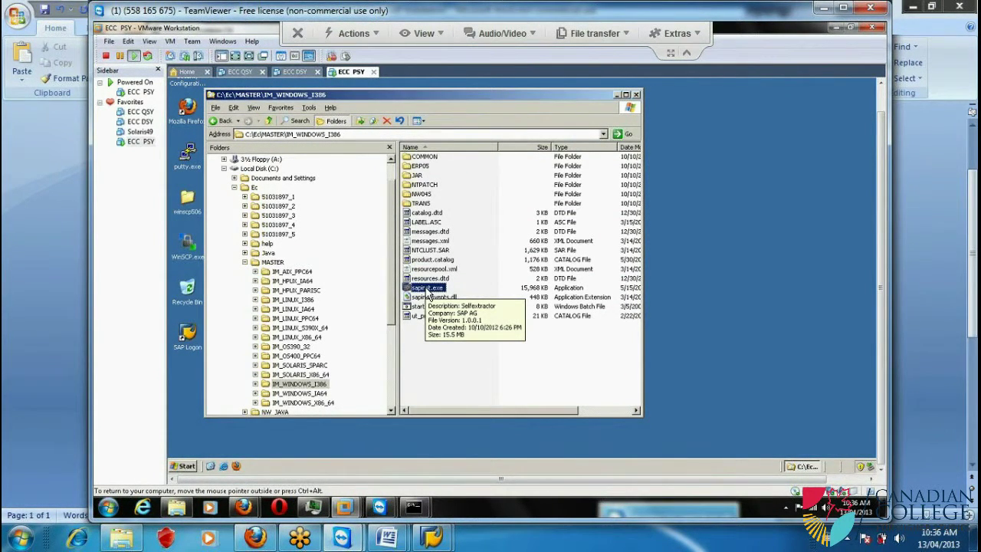
double_click(428, 290)
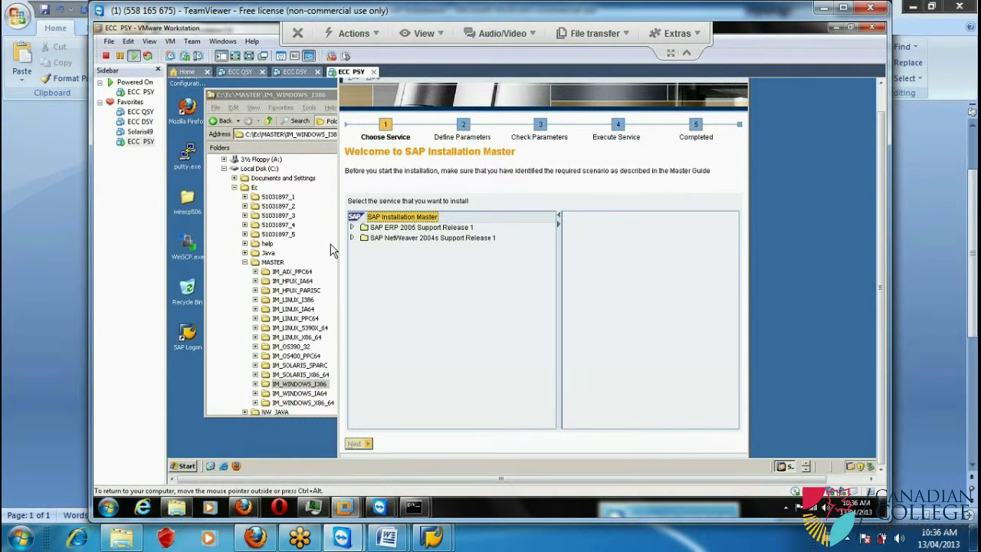
Create a desktop shortcut to sapinst.exe from the IM_WINDOWS_I386 folder and return to the SAP Installation Master window
left_click(338, 245)
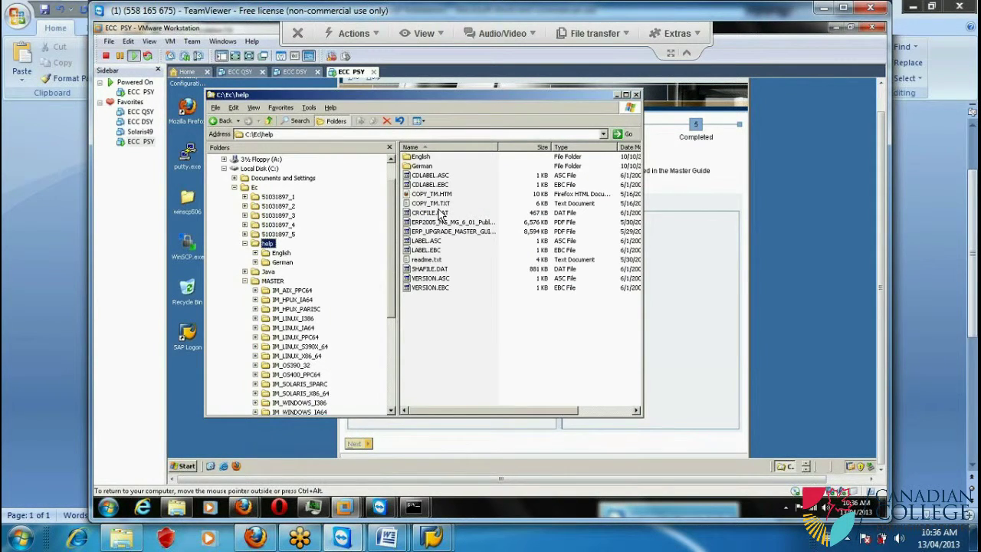
left_click(225, 121)
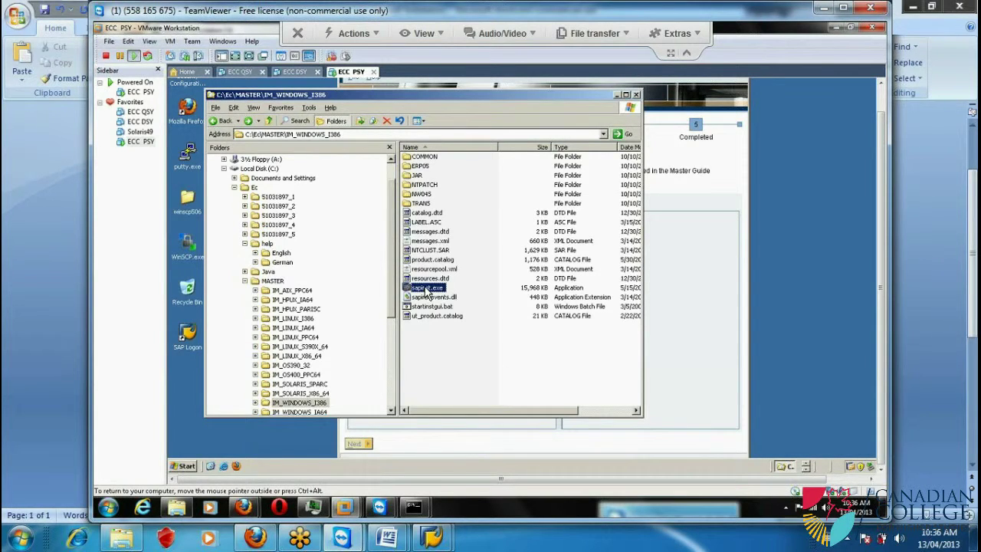
right_click(428, 290)
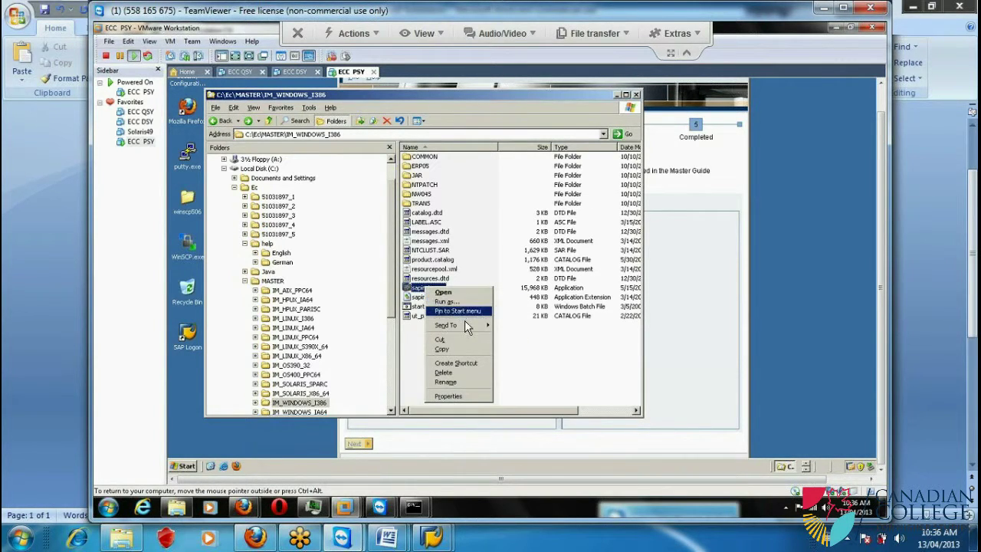
mouse_move(474, 326)
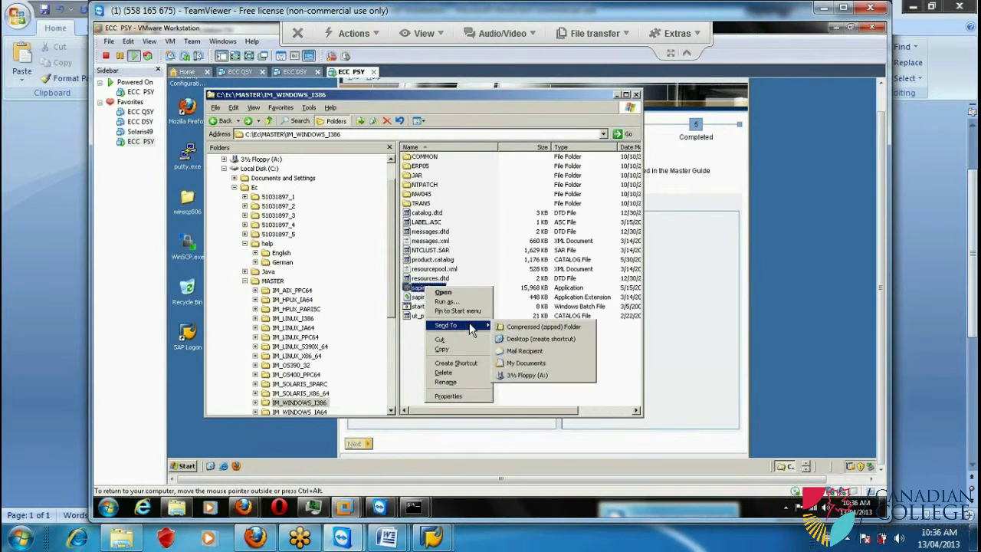
left_click(546, 339)
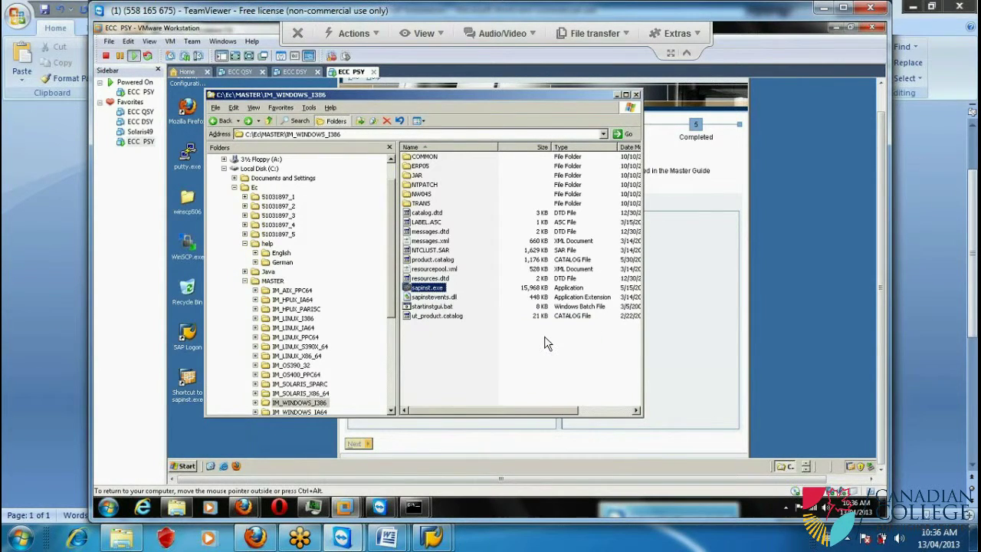
left_click(682, 296)
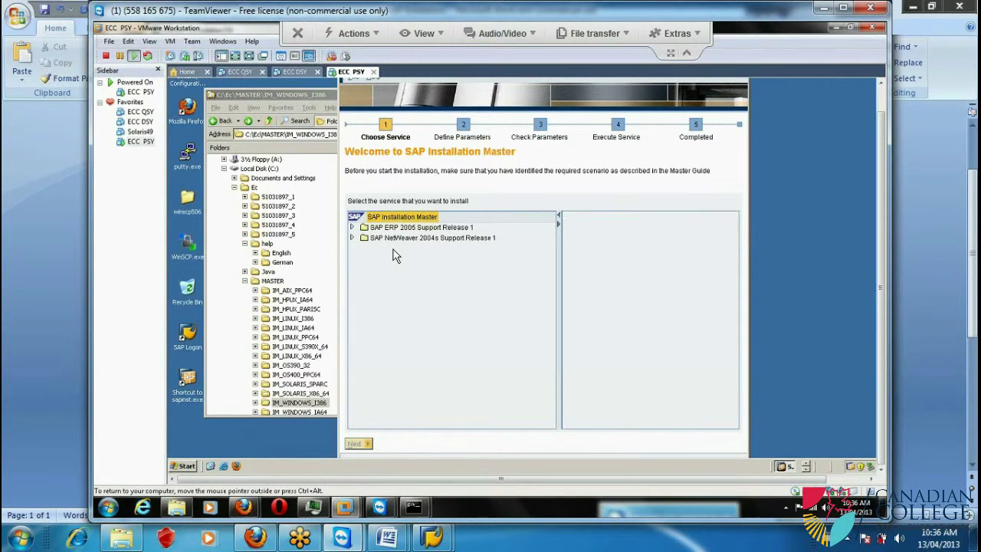
Choose Central System Installation for Oracle under SAP ERP 2005 Support Release 1, SAP Systems, and start that service
left_click(353, 228)
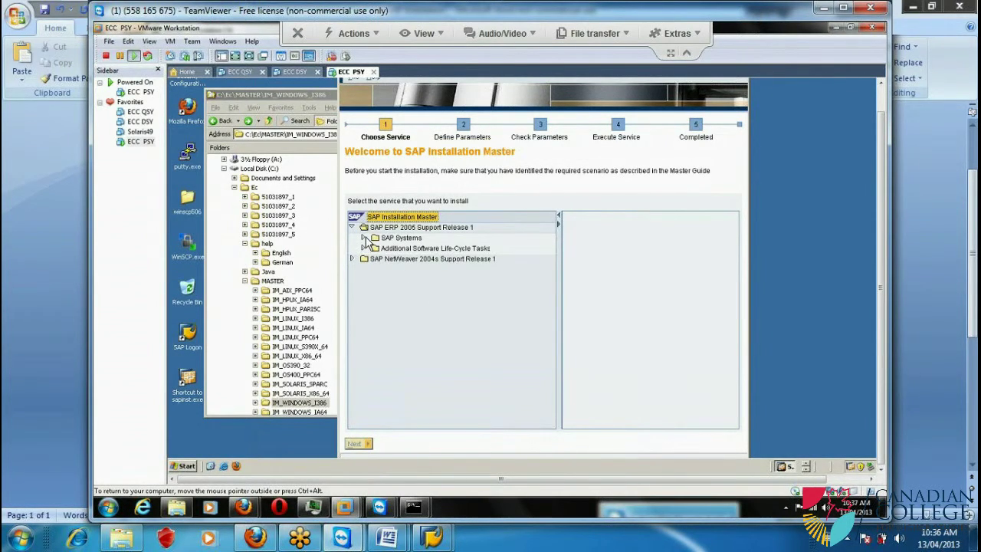
left_click(363, 248)
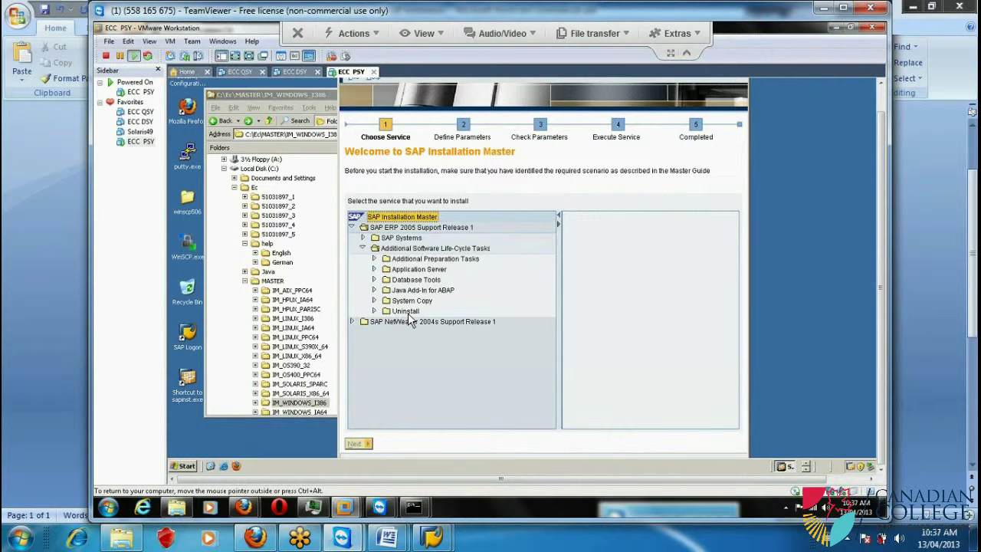
left_click(363, 248)
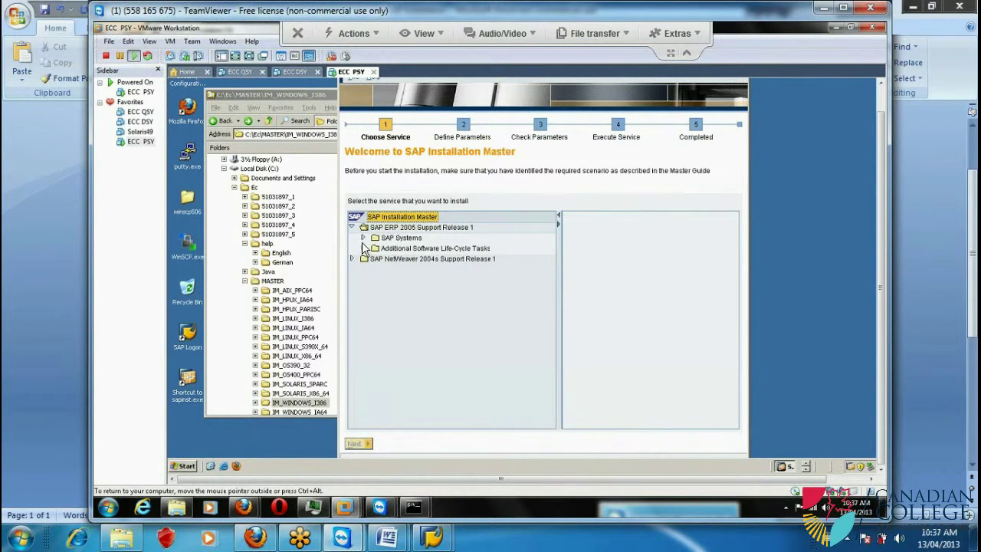
left_click(364, 238)
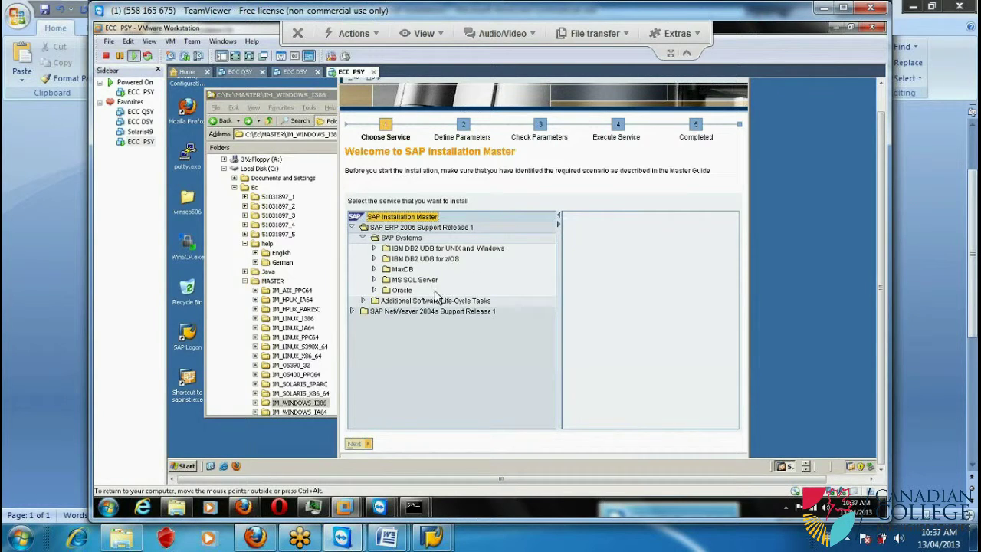
left_click(375, 291)
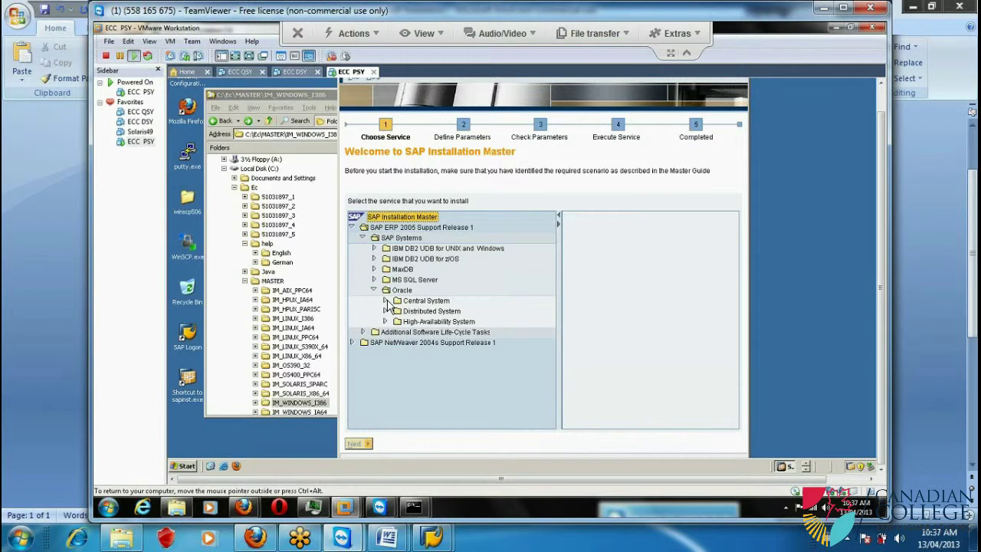
left_click(386, 301)
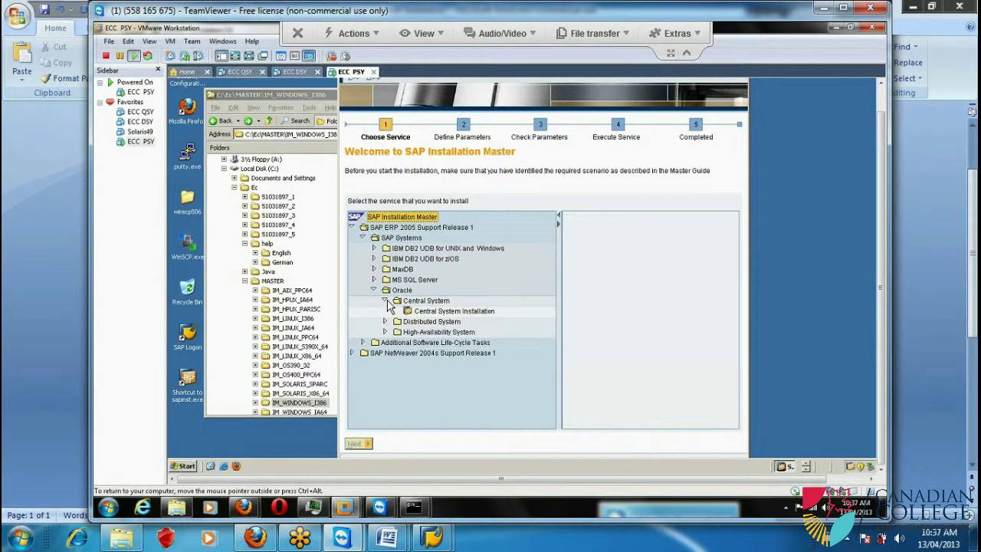
left_click(460, 311)
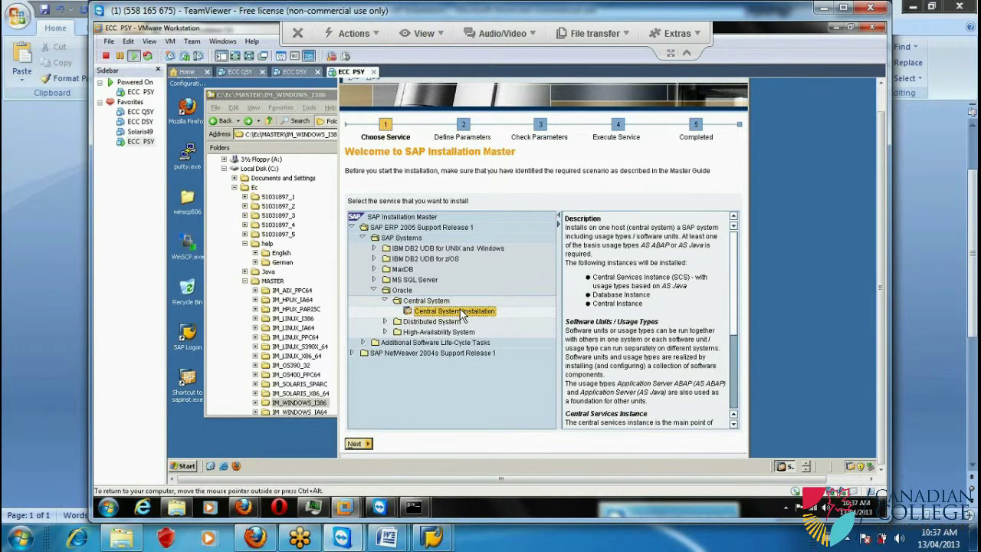
double_click(460, 312)
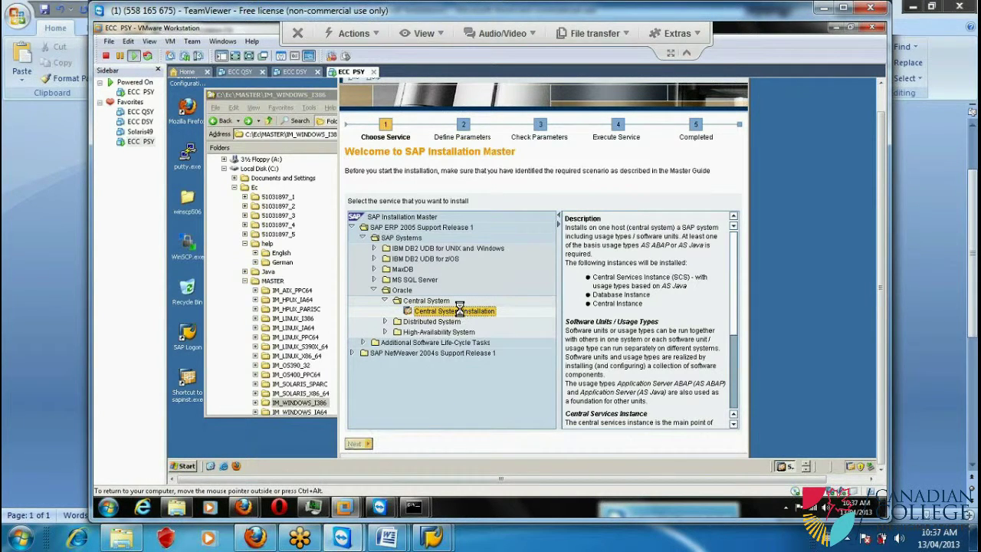